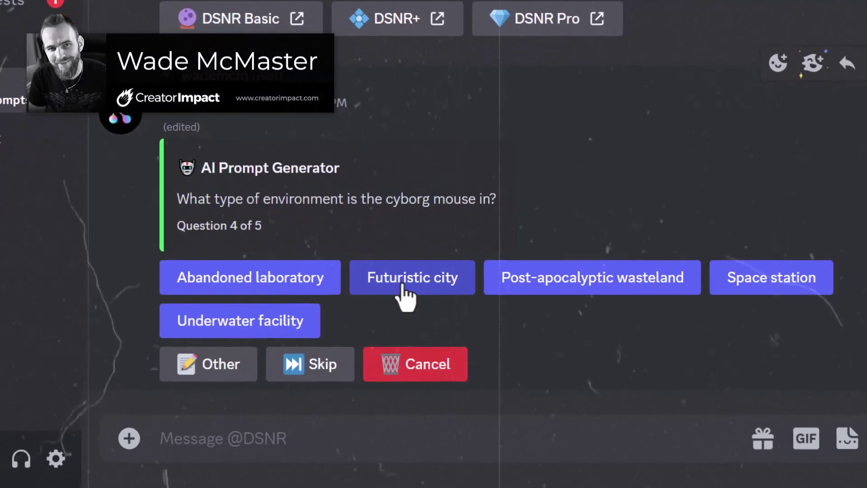
Answer the last cyborg mouse questions with Futuristic city and Angry, then accept the DSNR invite.
left_click(405, 289)
left_click(203, 318)
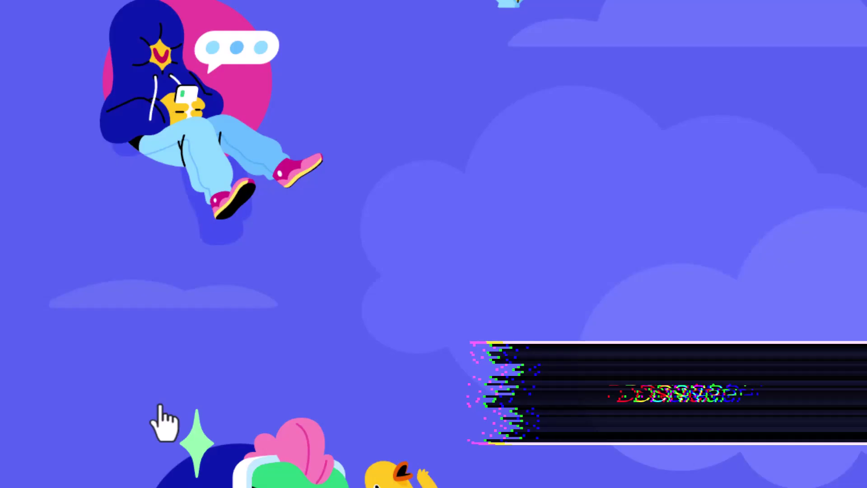
left_click(573, 362)
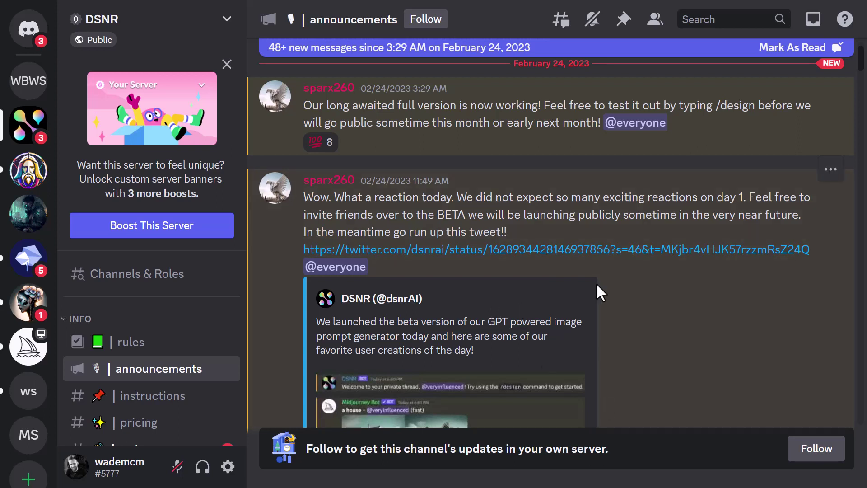
Open DSNR's #general, tick 'I have read and agree to the rules' and submit.
scroll(361, 213, "down", 5)
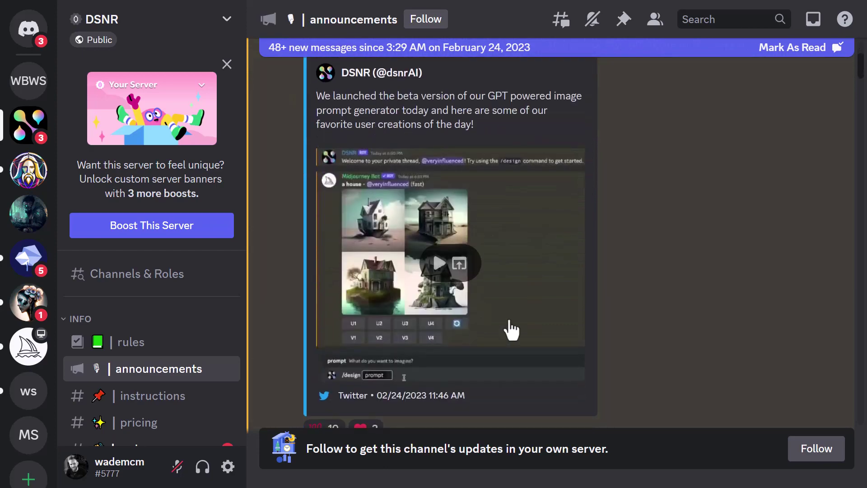
scroll(505, 299, "up", 2)
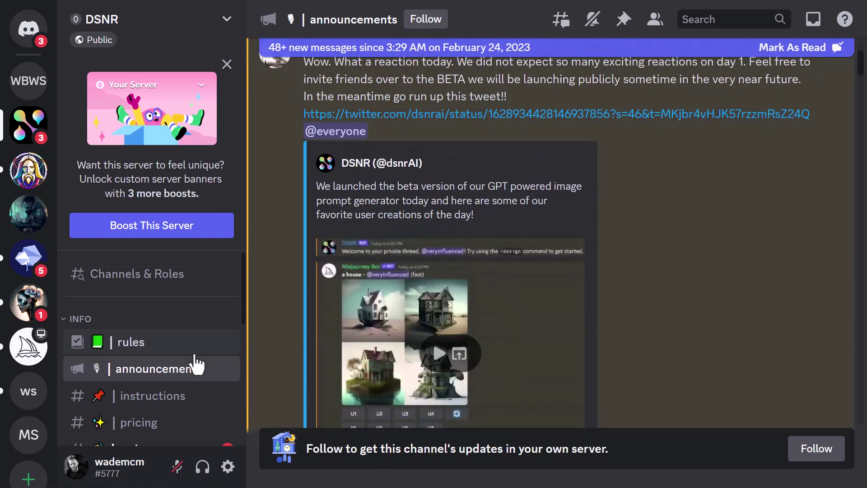
scroll(196, 357, "down", 3)
scroll(194, 325, "up", 2)
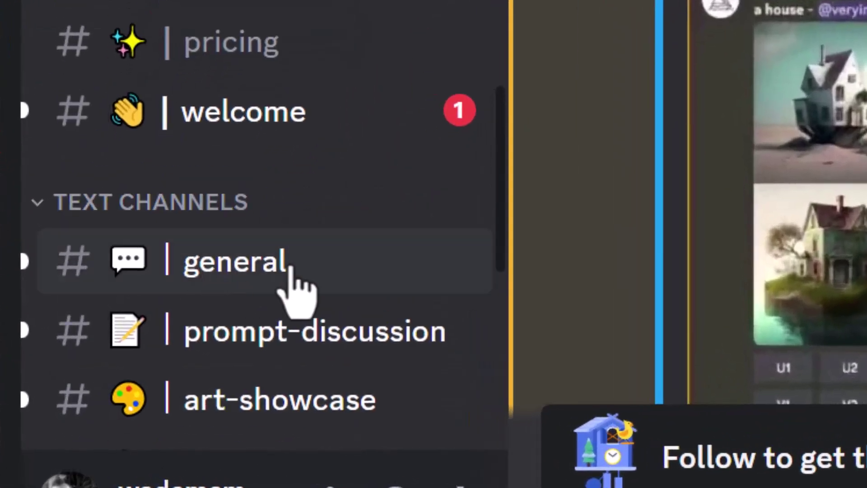
left_click(236, 271)
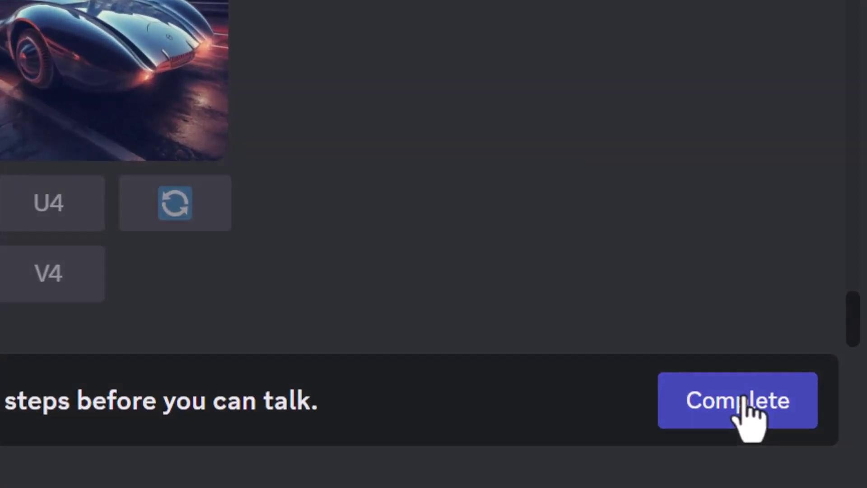
left_click(762, 413)
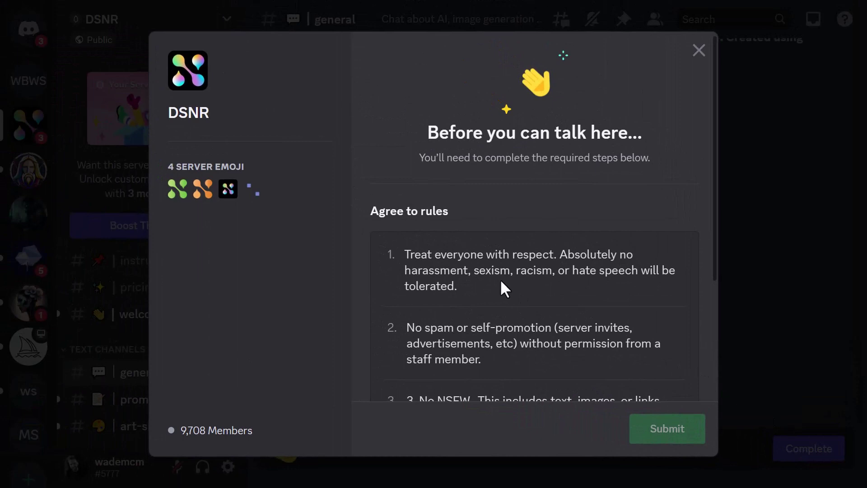
scroll(517, 271, "down", 4)
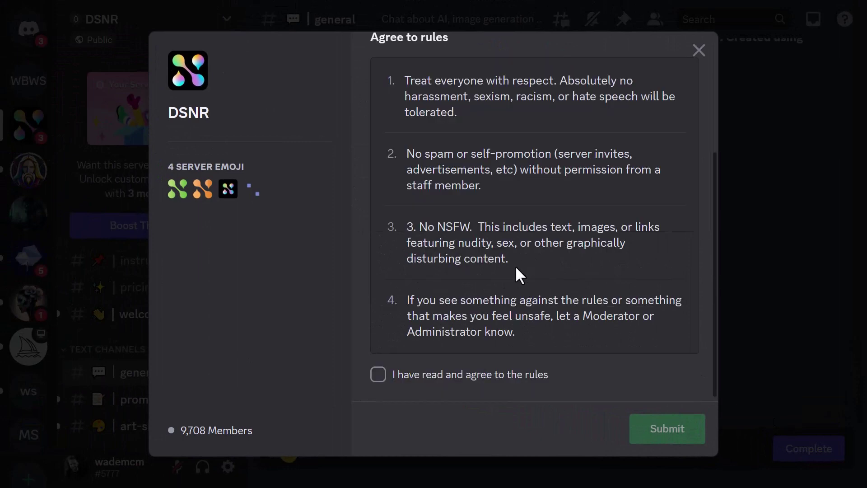
left_click(377, 375)
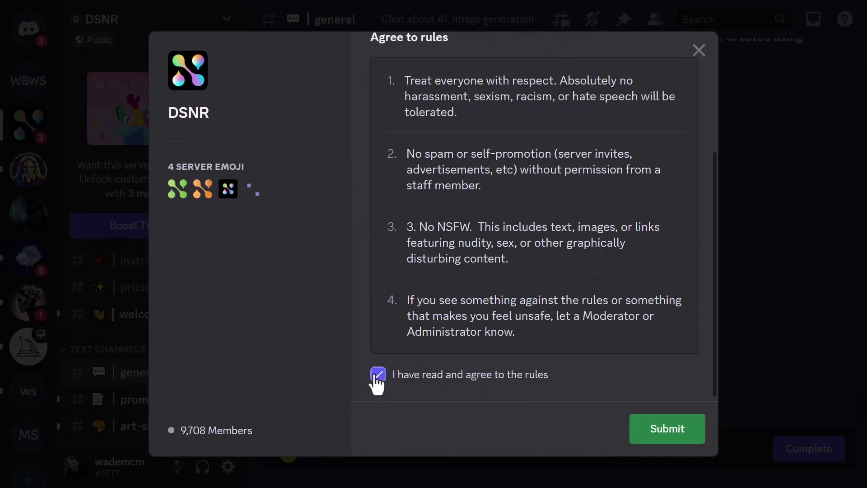
left_click(642, 438)
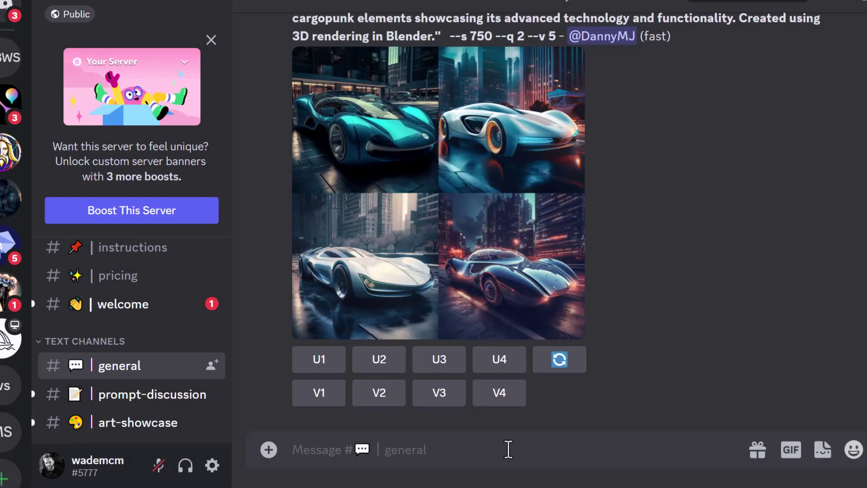
Send a /design request for 'cat riding a motorcycle' to the DSNR bot.
type("/design")
key("Return")
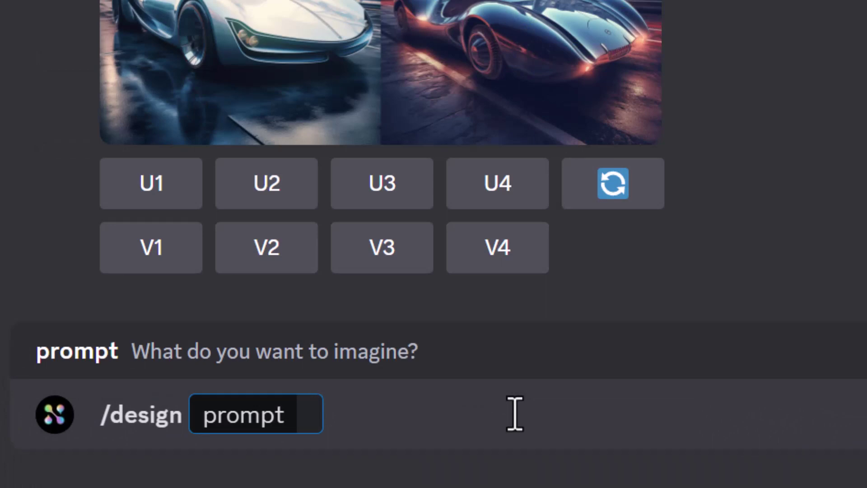
type("ca")
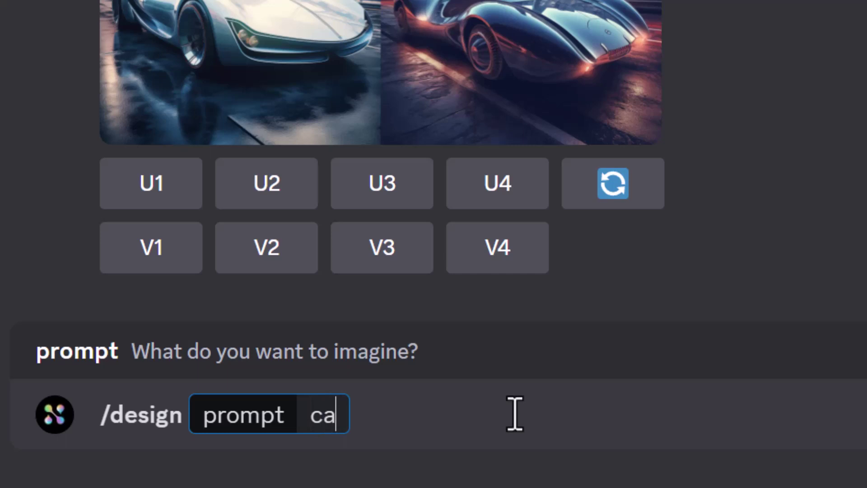
type("t riding a motorc")
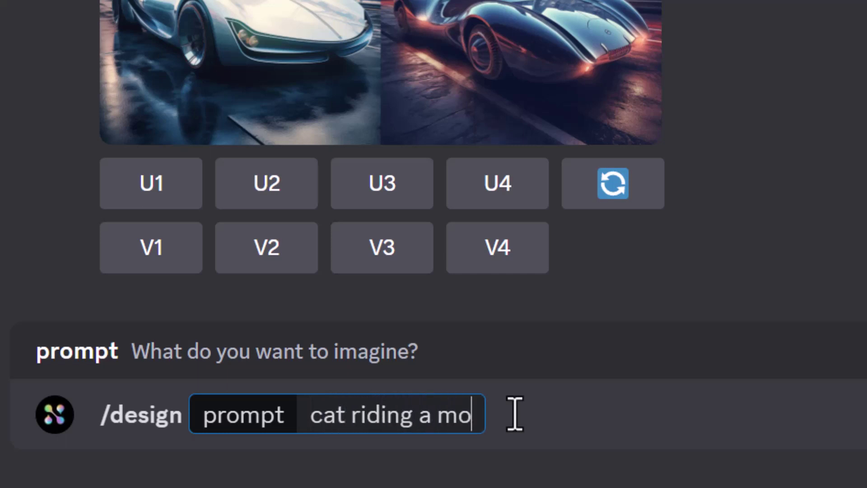
key("BackSpace")
type("cycle")
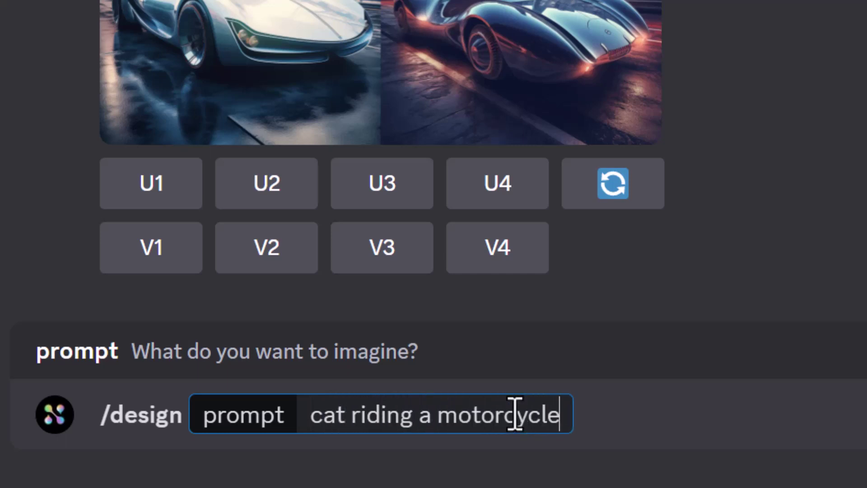
key("Return")
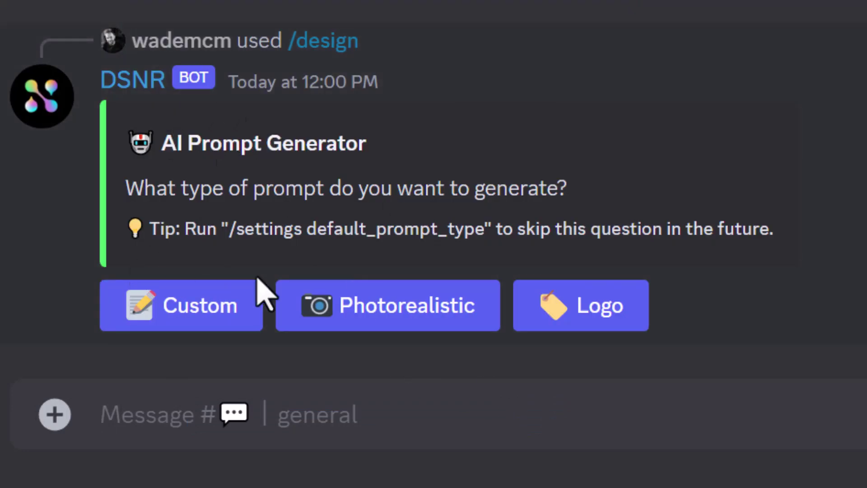
Choose Photorealistic, Orange, Chopper, Business suit, Serious and focused, and Sitting upright.
left_click(383, 313)
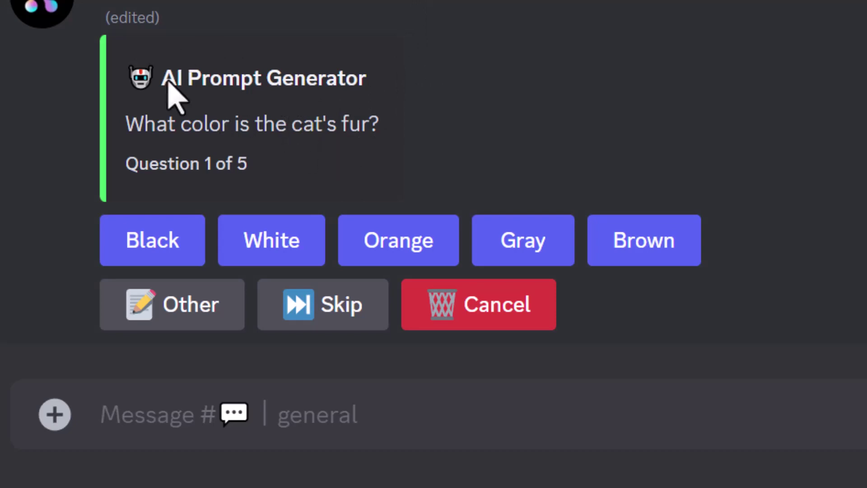
left_click(398, 259)
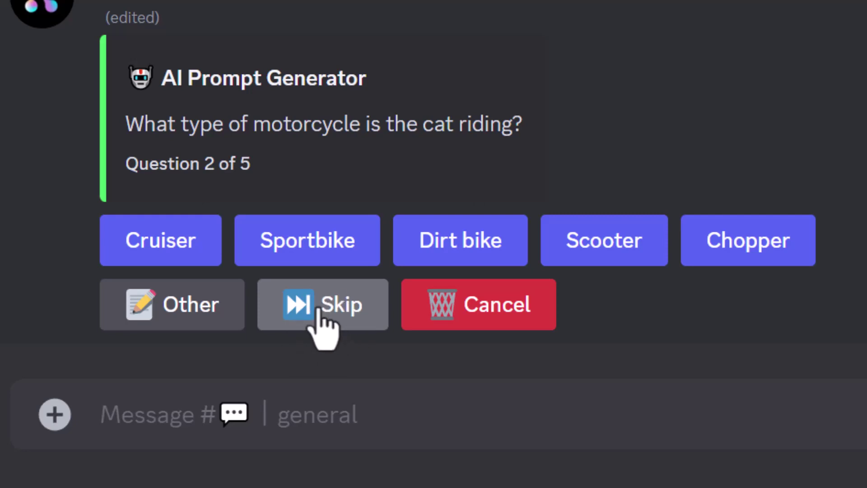
left_click(746, 255)
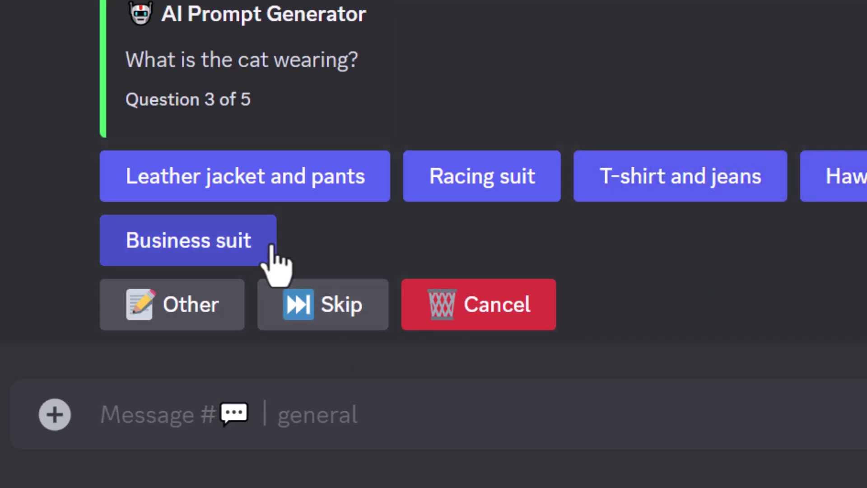
left_click(209, 246)
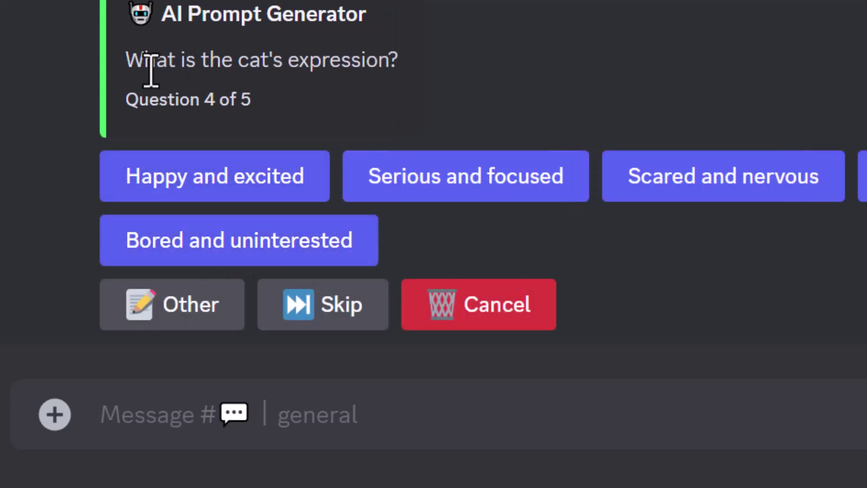
left_click(512, 175)
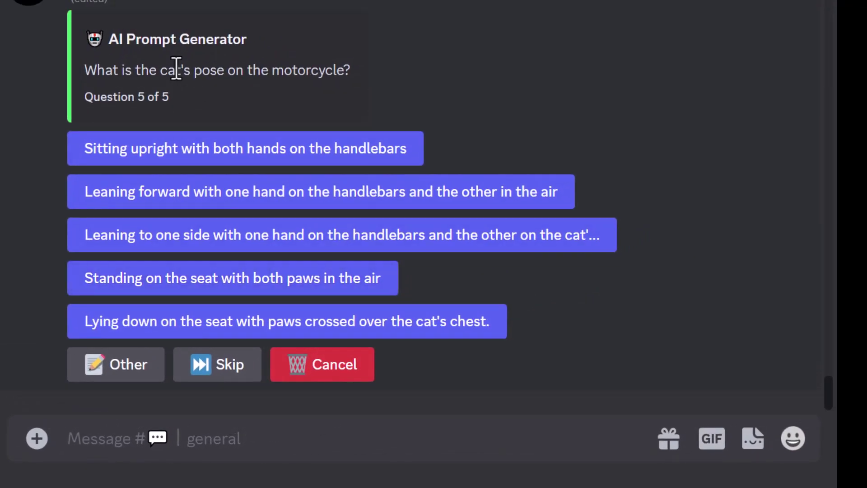
left_click(209, 156)
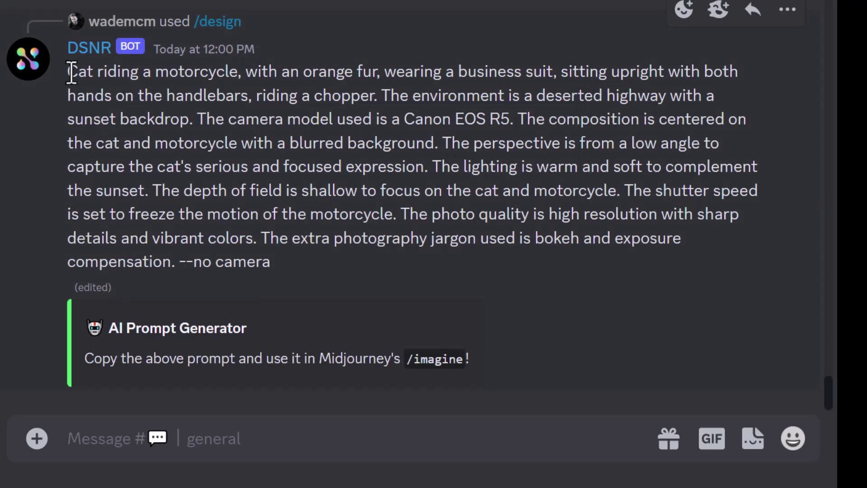
Select the DSNR bot's generated cat prompt and copy it.
left_click_drag(72, 72, 270, 260)
key("ctrl+c")
right_click(264, 158)
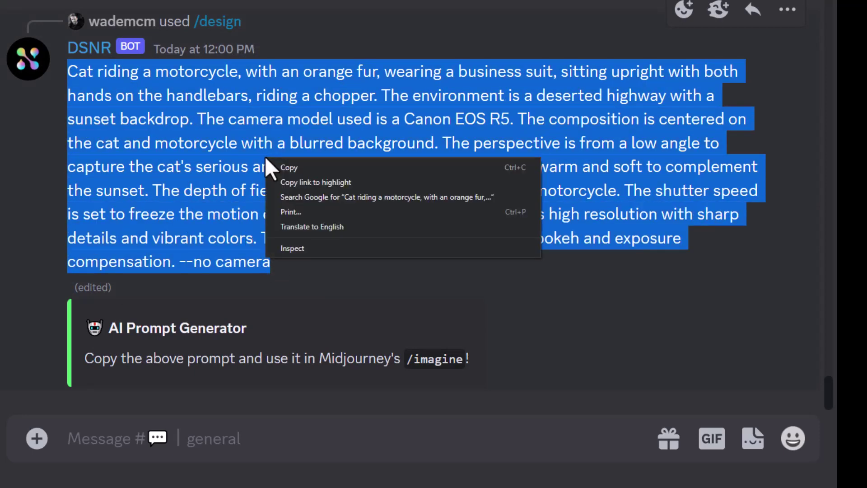
left_click(293, 167)
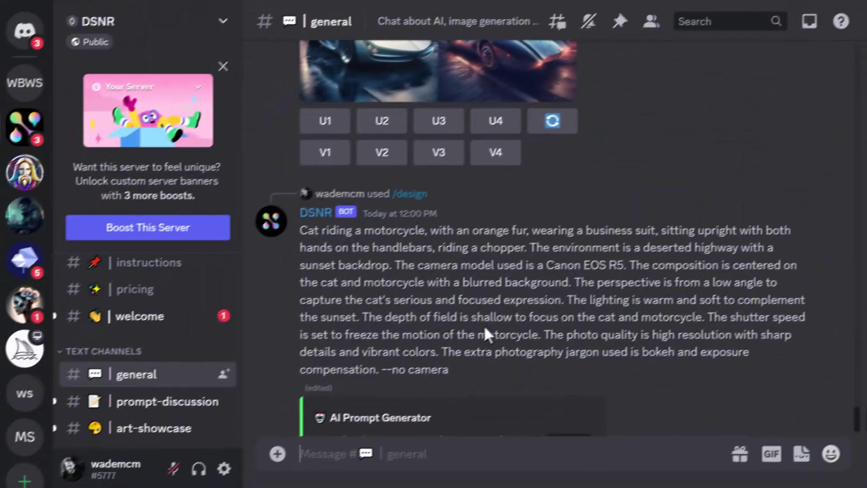
Run /imagine in #general with the pasted cat-on-motorcycle prompt.
type("/imagi")
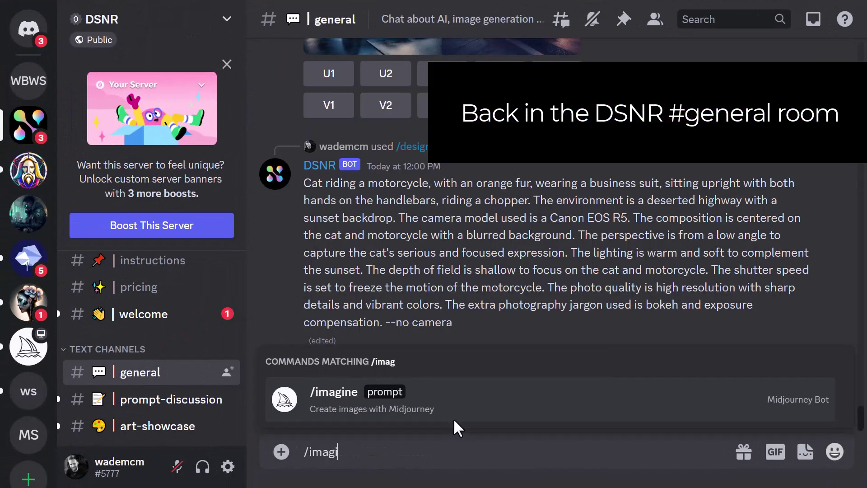
type("ne")
key("Tab")
key("ctrl+v")
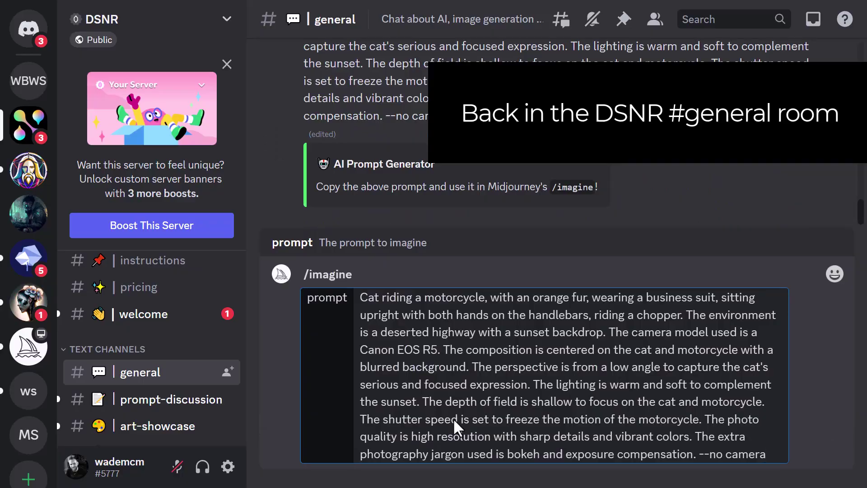
key("Return")
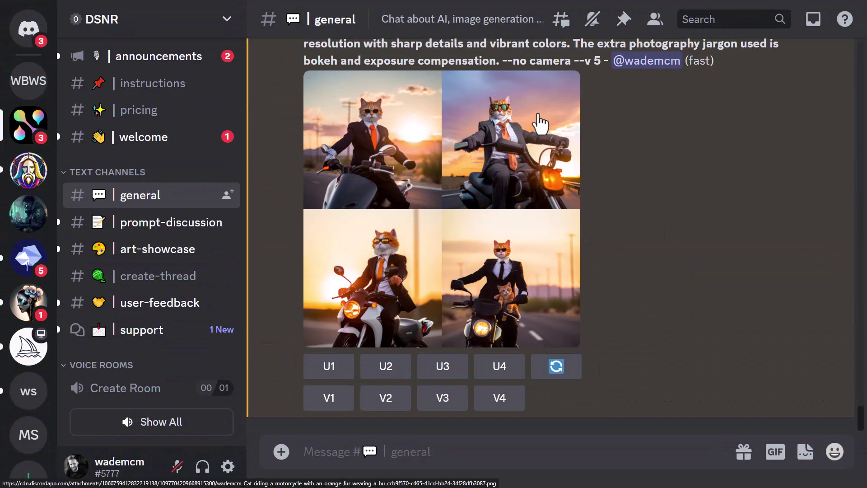
scroll(530, 276, "up", 3)
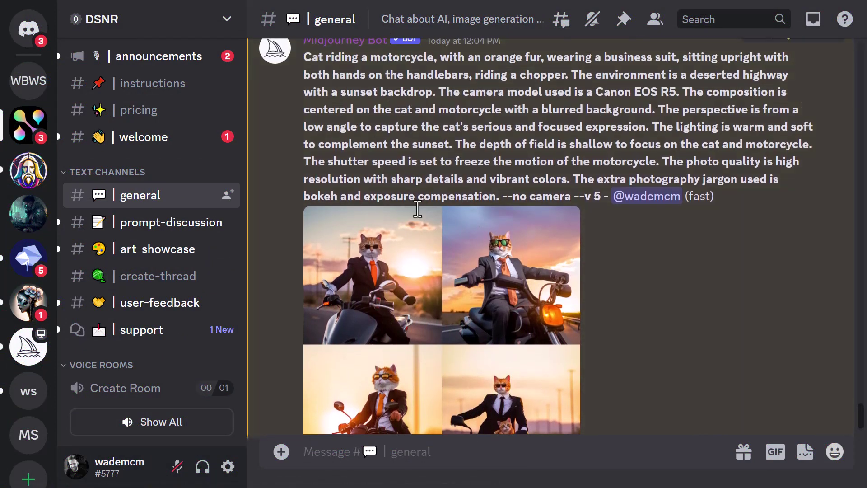
scroll(428, 197, "down", 3)
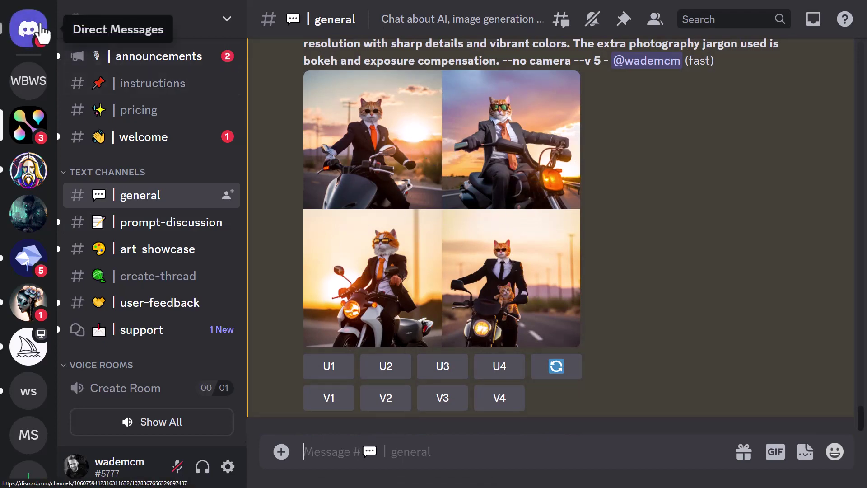
Open a direct message with the DSNR bot from its profile in #general.
left_click(26, 31)
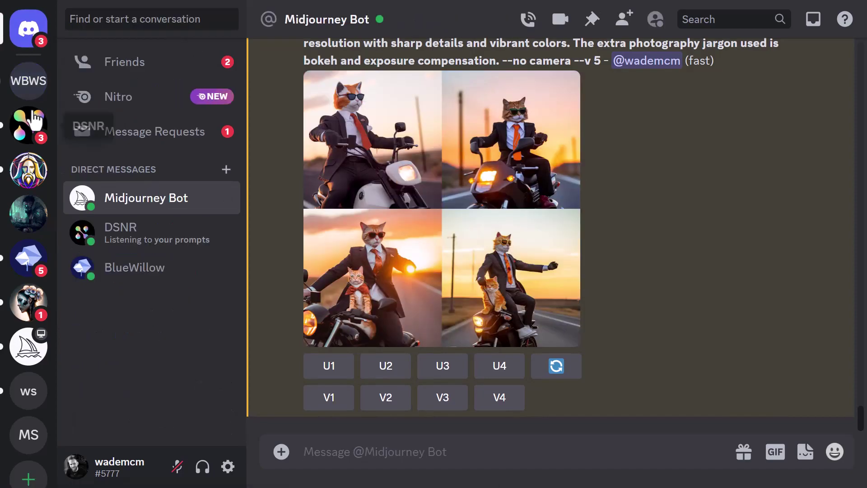
left_click(30, 128)
scroll(433, 205, "up", 5)
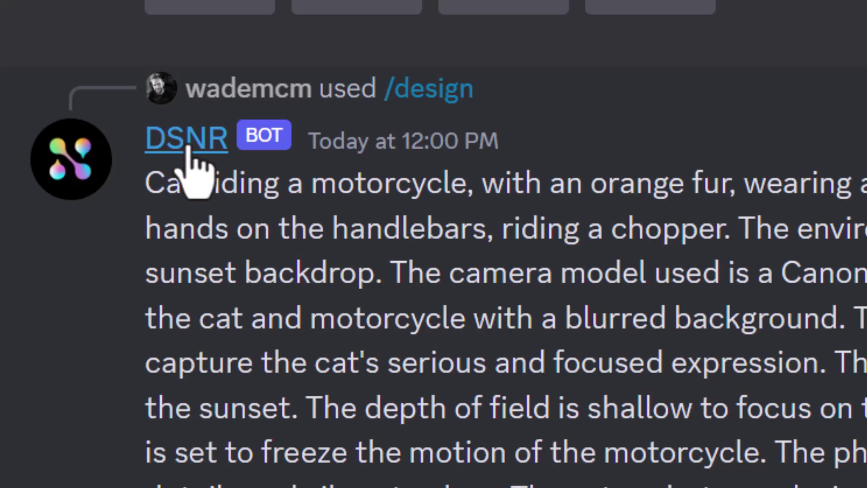
left_click(194, 144)
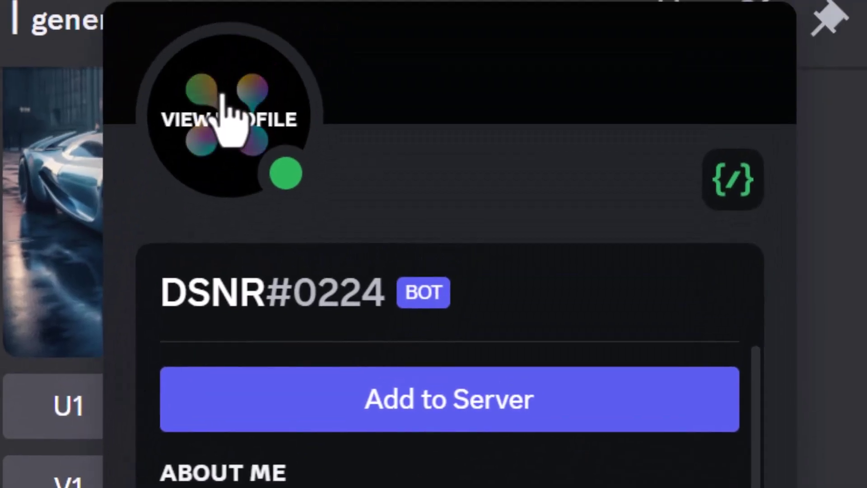
left_click(247, 100)
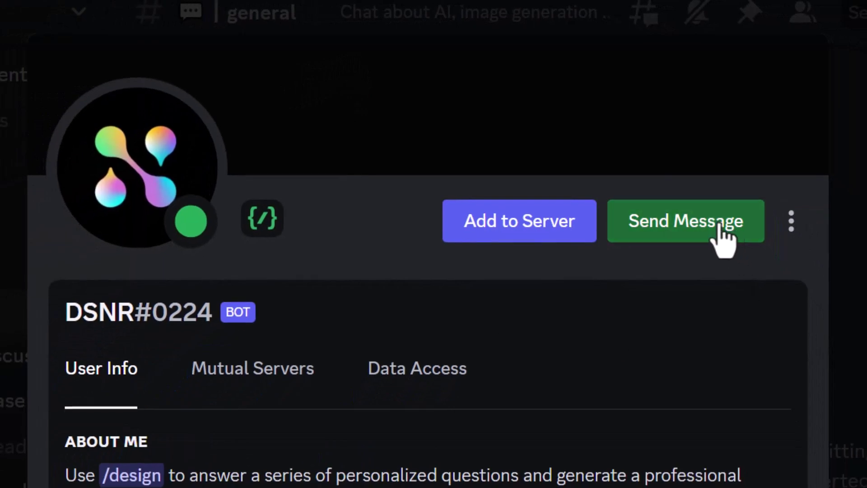
left_click(721, 231)
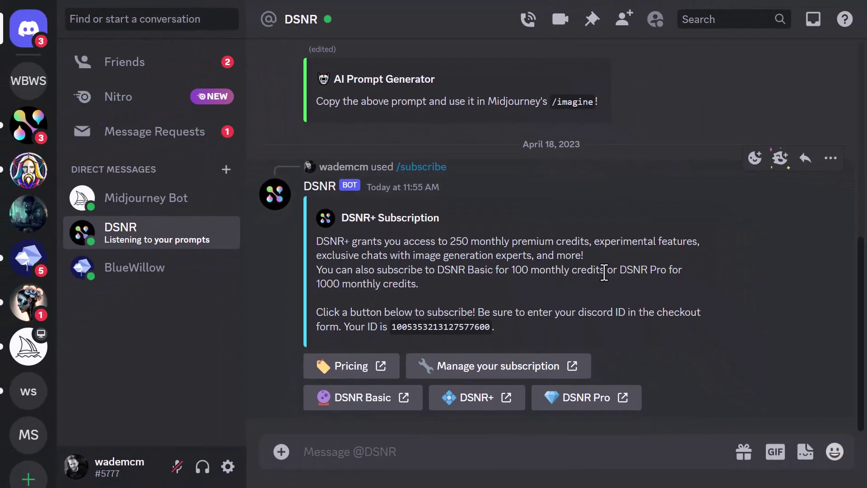
Begin a /design command in the DSNR direct message.
scroll(518, 271, "up", 5)
scroll(394, 297, "down", 5)
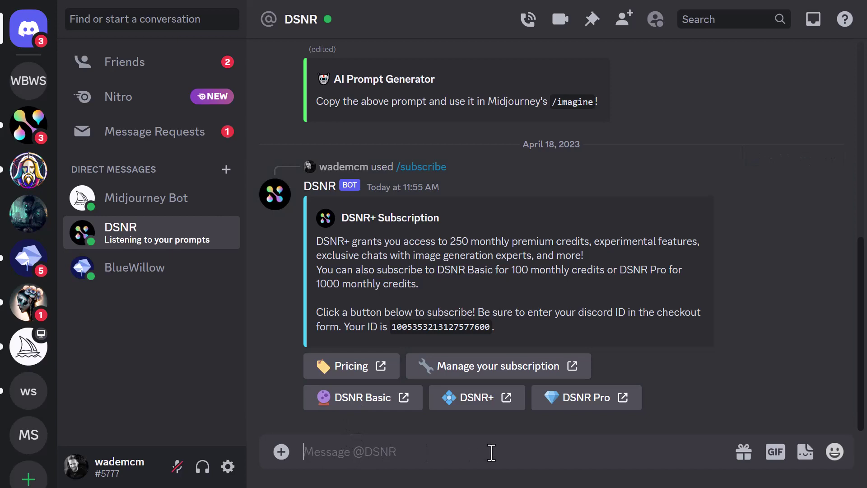
type("/design")
key("Tab")
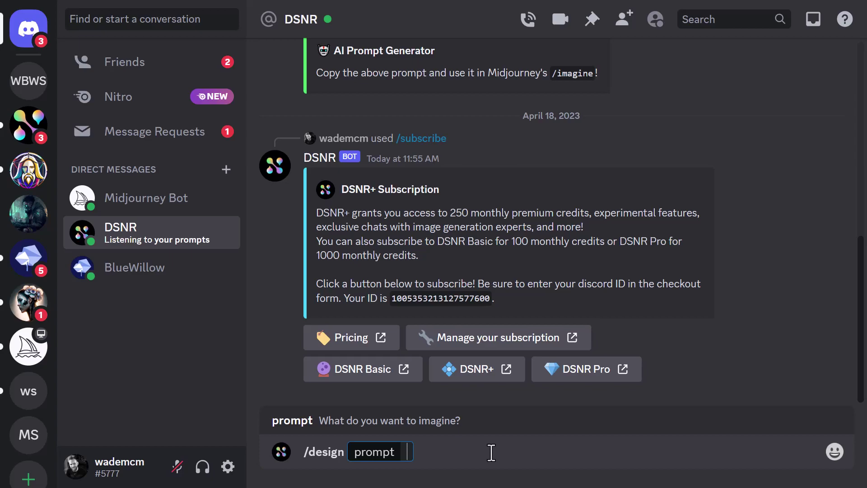
Submit the design request, pick futuristic city as the setting, and copy the cyborg mouse prompt.
key("Return")
left_click(540, 397)
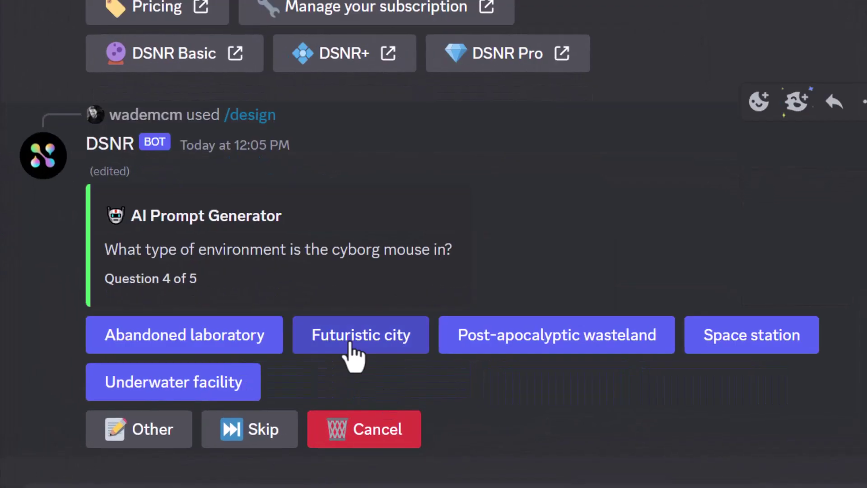
left_click(353, 343)
triple_click(128, 291)
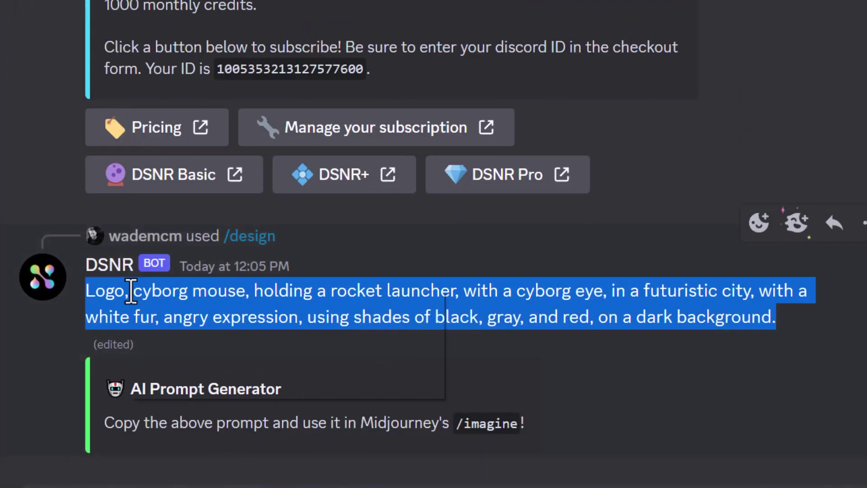
right_click(130, 294)
left_click(155, 301)
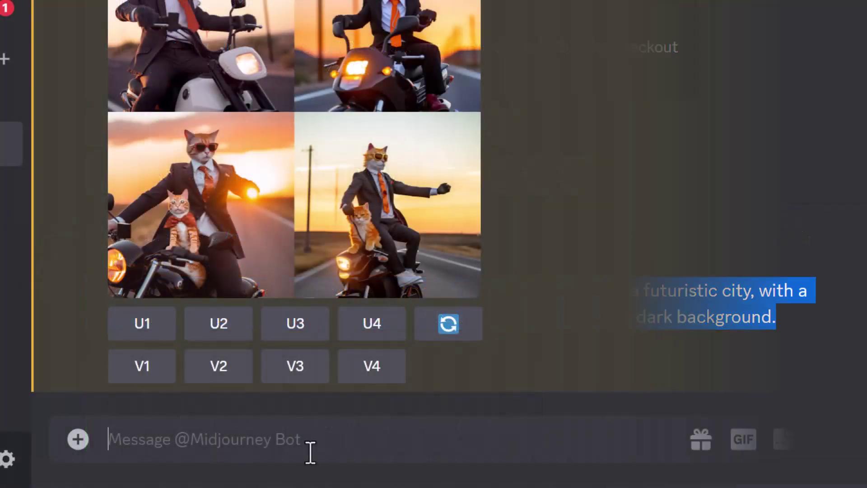
Run /imagine with the cyborg mouse prompt in the Midjourney Bot DM, then return to DSNR.
left_click(310, 452)
type("/imagi")
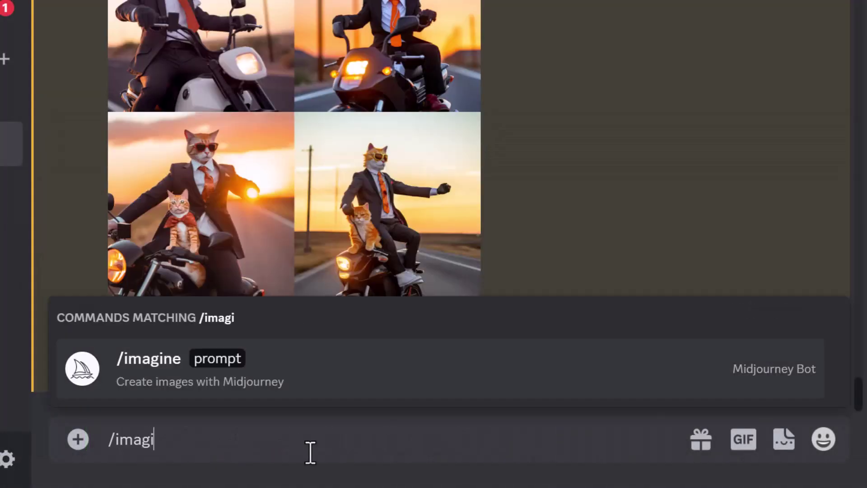
key("Tab")
key("ctrl+v")
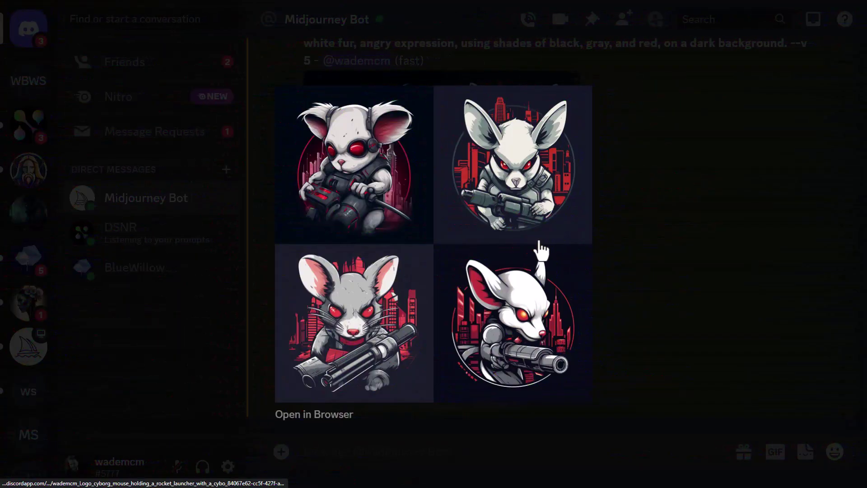
left_click(692, 223)
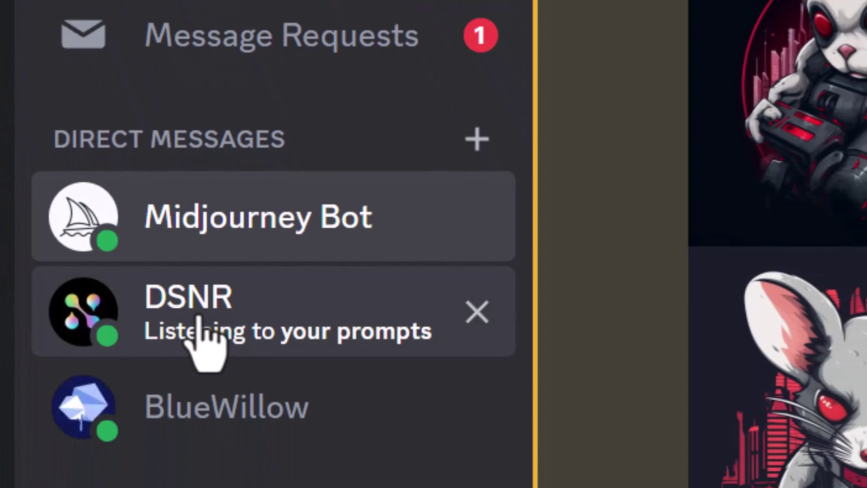
left_click(203, 344)
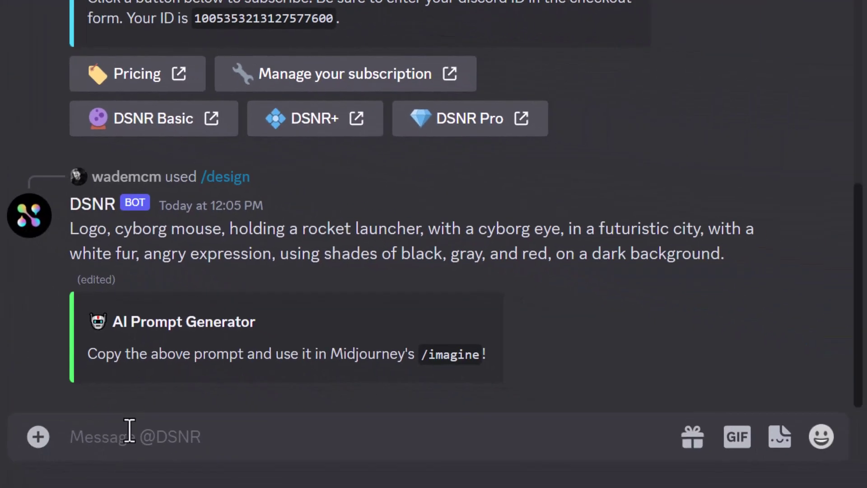
Run /subscribe in the DSNR DM to get the subscription plan details.
type("/subsc")
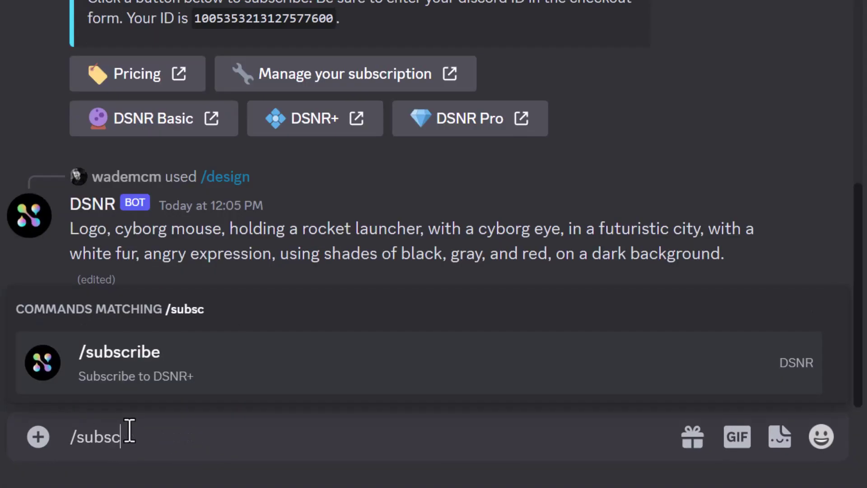
type("ribe")
key("Tab")
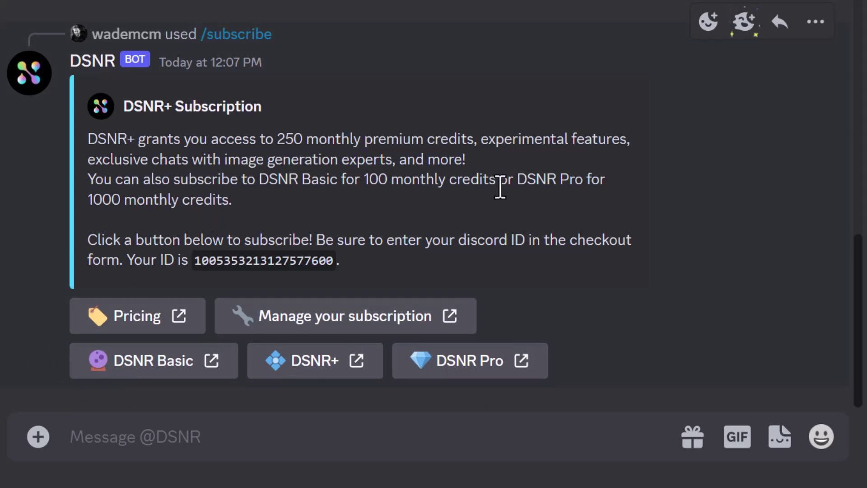
Follow the DSNR bot's Pricing link to dsnr.ai/pricing.
left_click(131, 321)
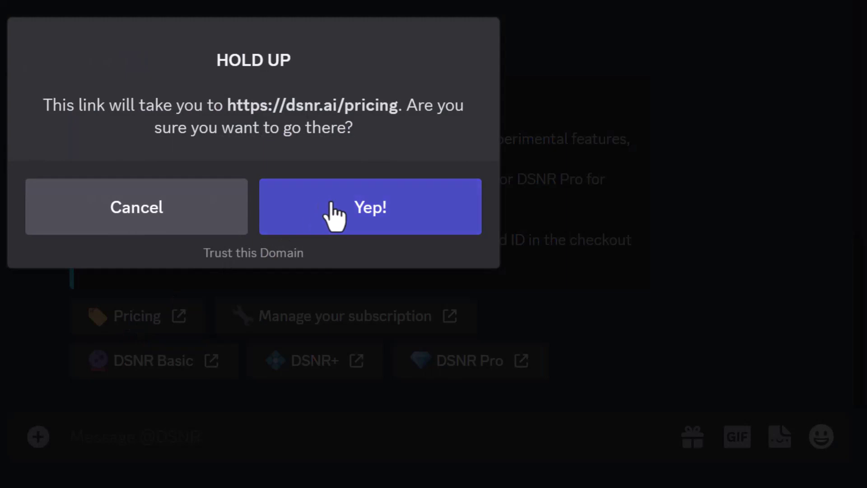